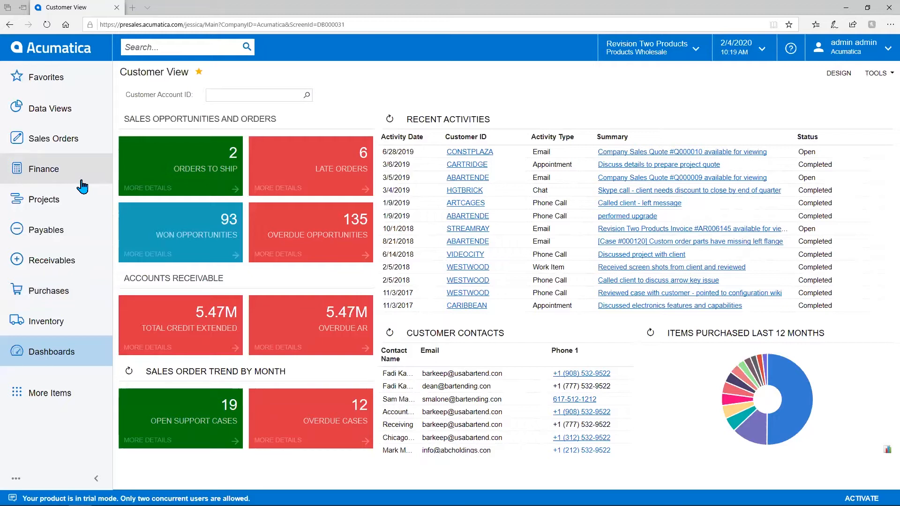
Step: Expand the Payables workspace to its full menu and add the Email Accounts form to it in menu editing mode
click(71, 237)
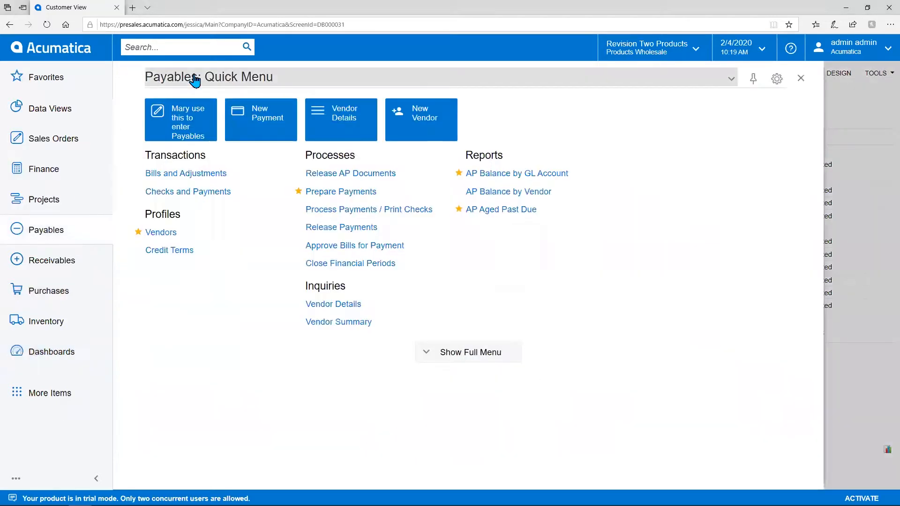
click(217, 82)
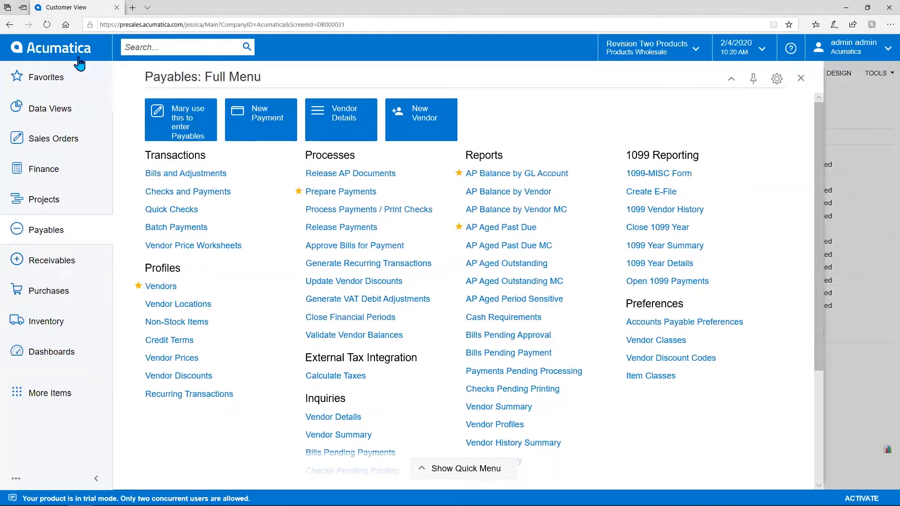
click(17, 479)
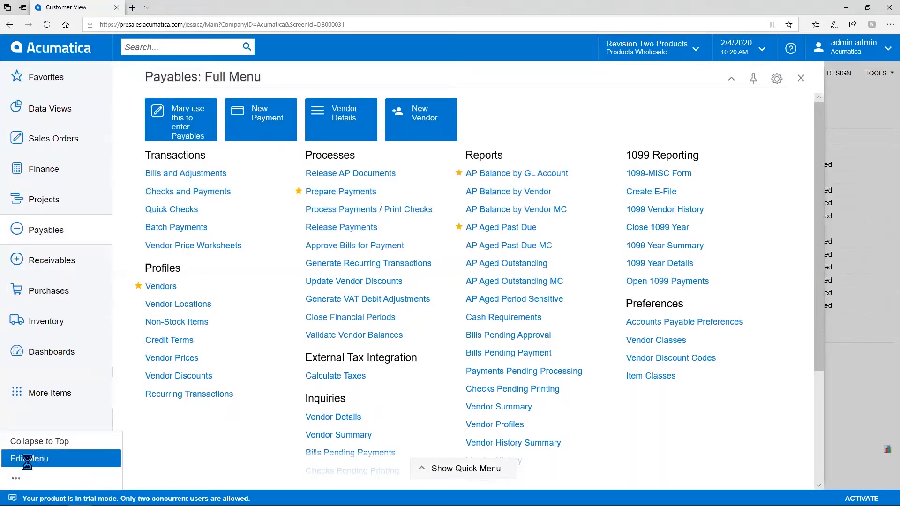
click(28, 459)
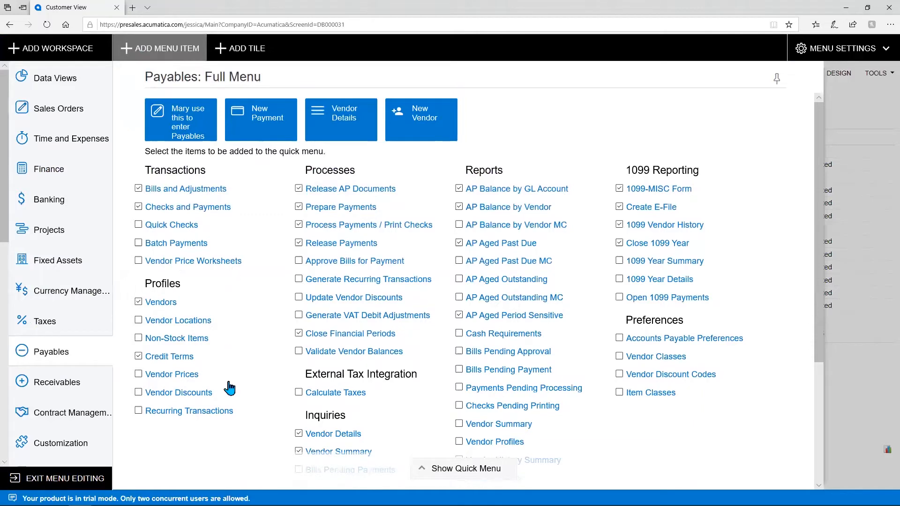
scroll(220, 375, down, 1)
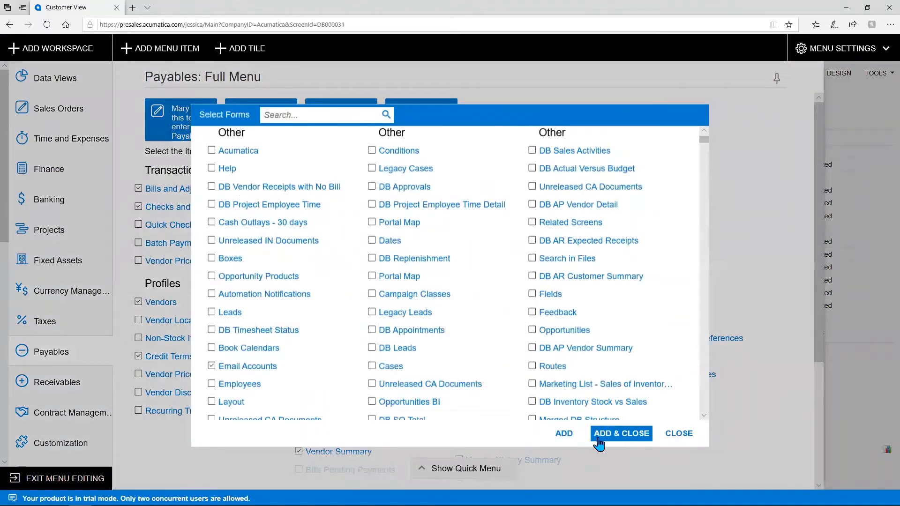
click(600, 435)
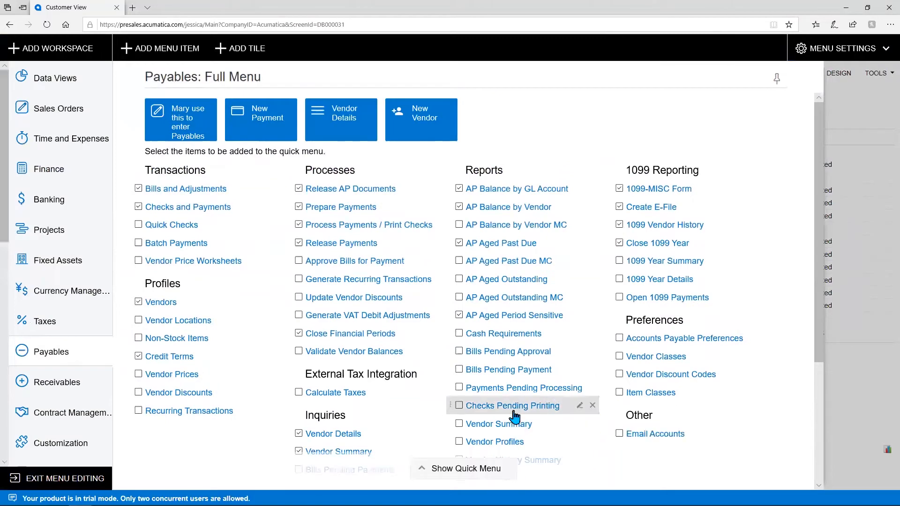
Step: Review the Payables menu entries, exit menu editing and close the Payables workspace
scroll(229, 435, down, 2)
scroll(230, 436, down, 1)
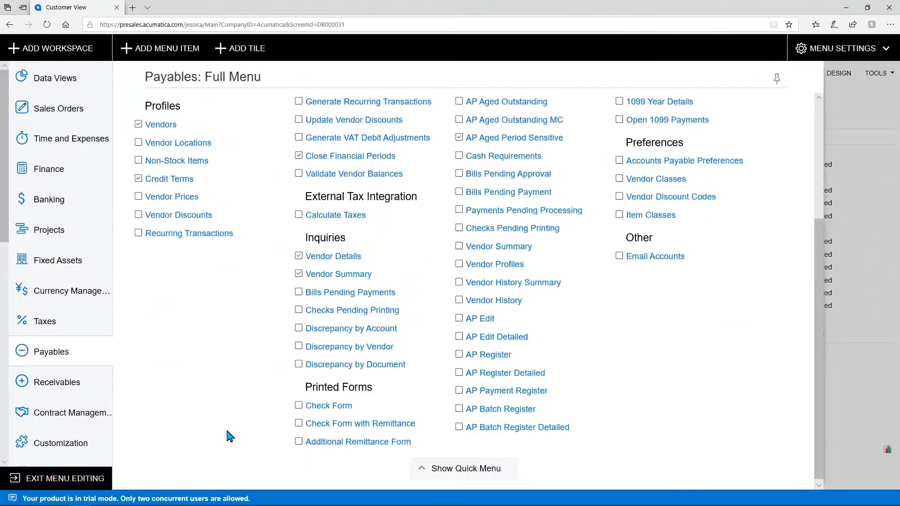
scroll(230, 436, up, 3)
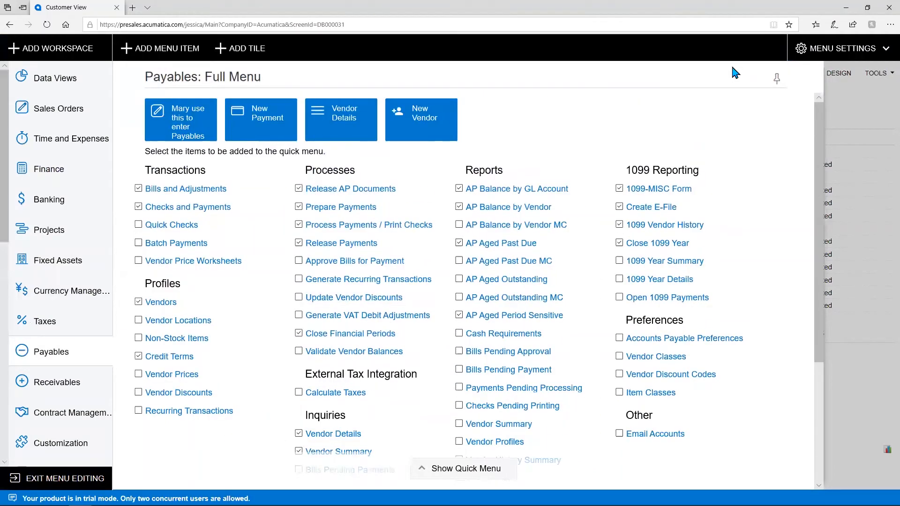
mouse_move(123, 441)
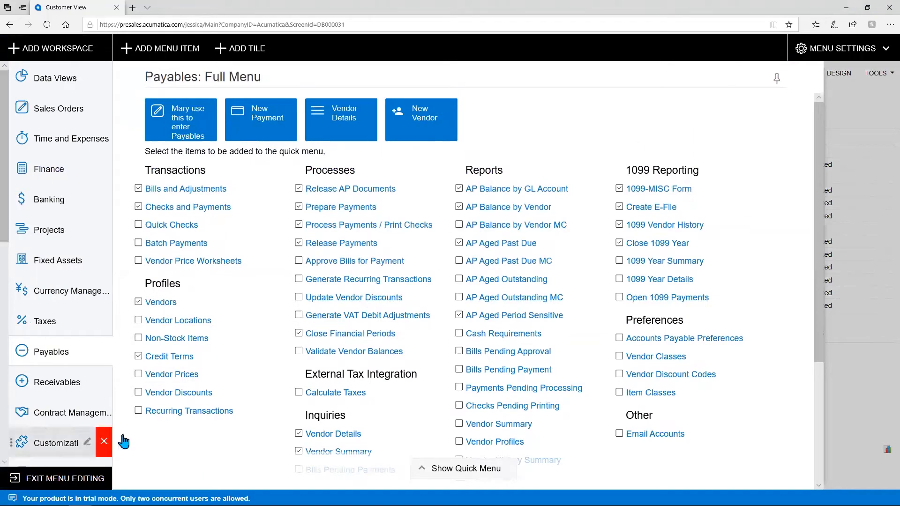
click(75, 478)
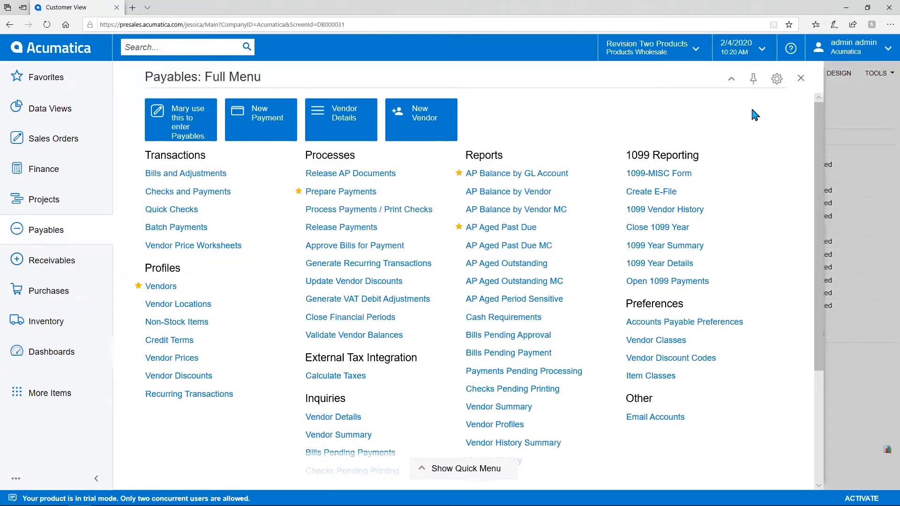
click(799, 78)
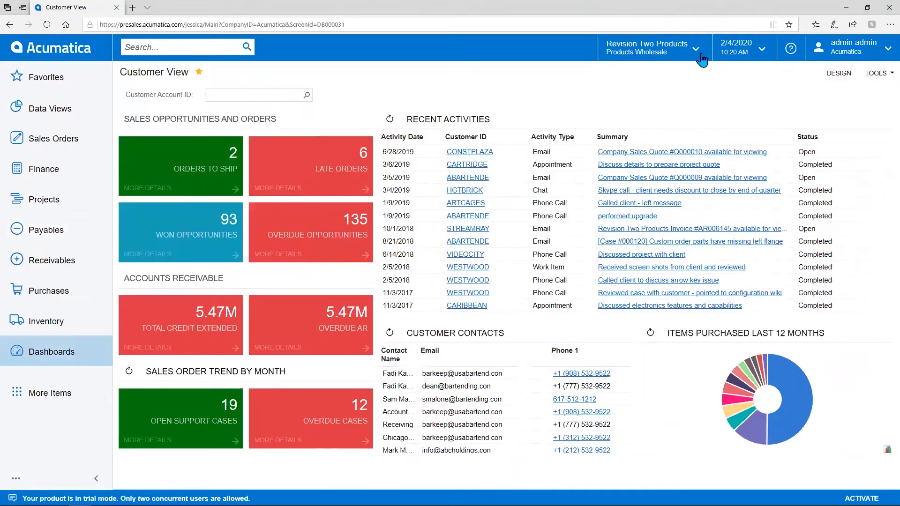
Step: View the companies and branches that can be selected for the session, keeping Products Wholesale
click(696, 49)
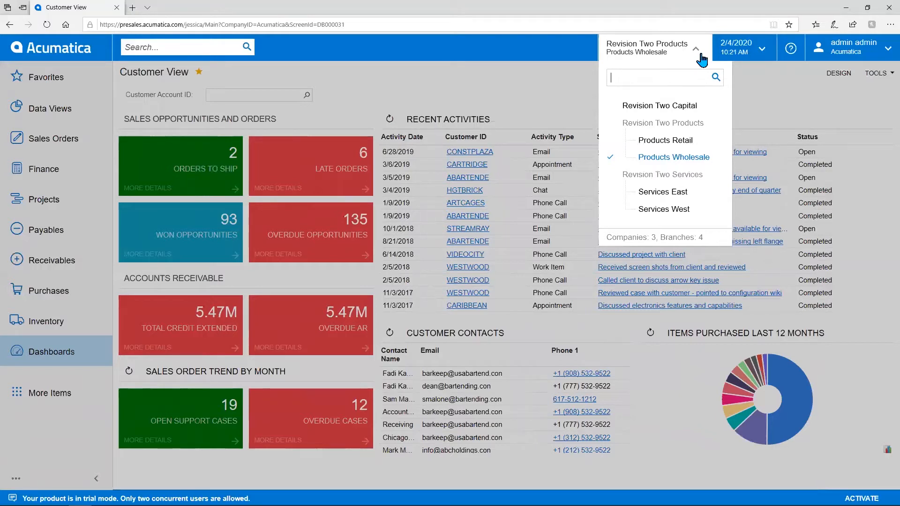
click(553, 82)
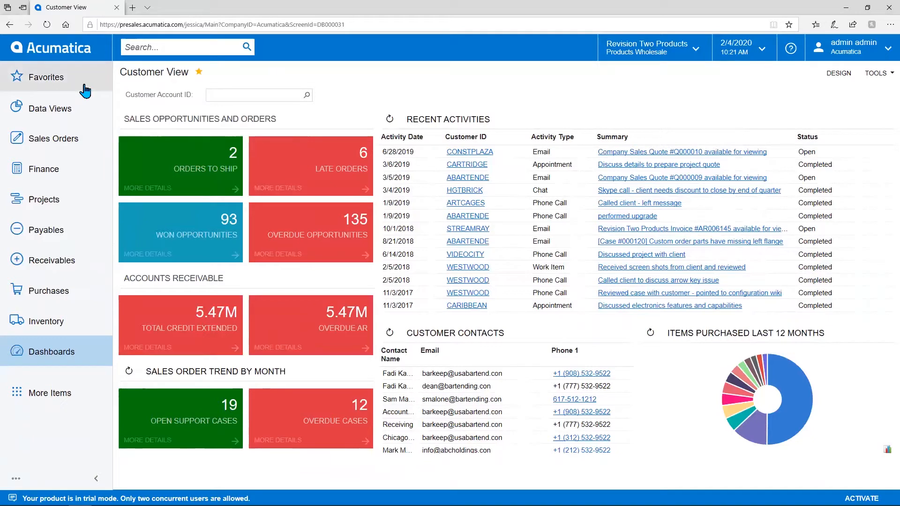
Step: Mark Sales Orders and Shipments as favorites in the Sales Orders workspace, and check the Favorites list before returning to the home dashboard
click(103, 149)
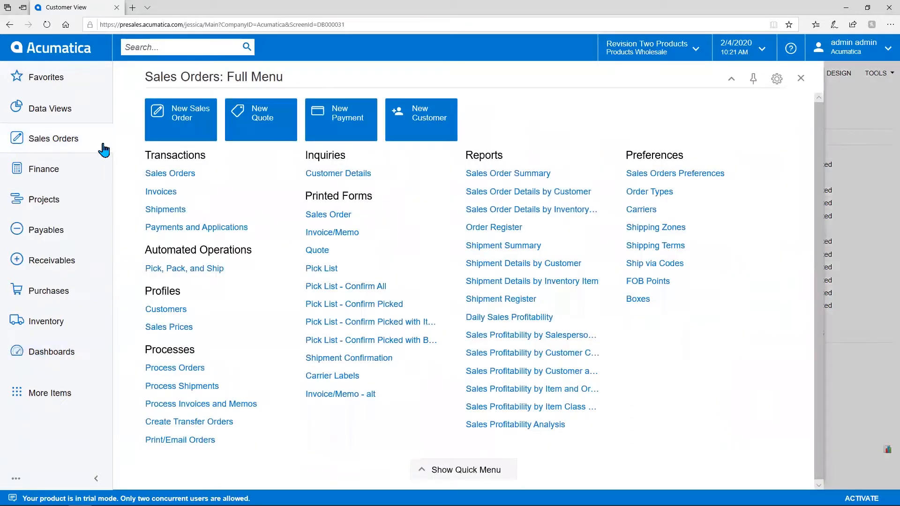
click(139, 173)
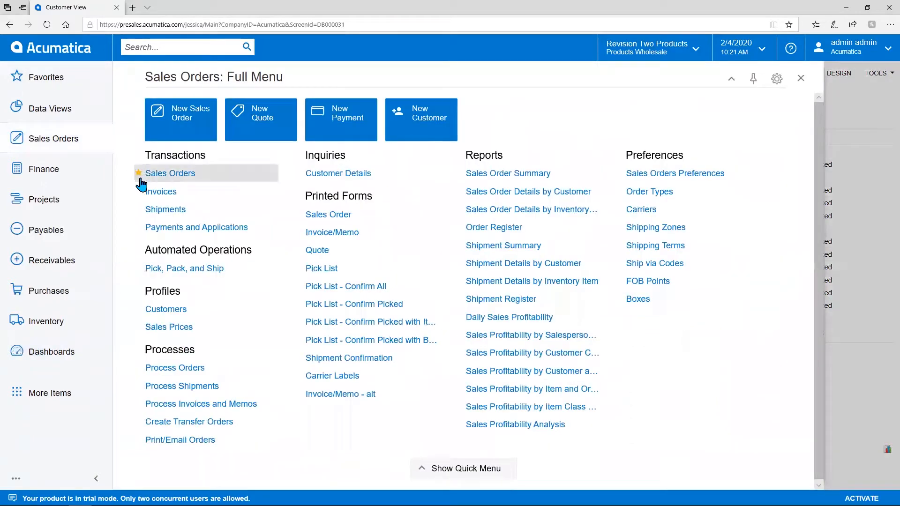
click(139, 210)
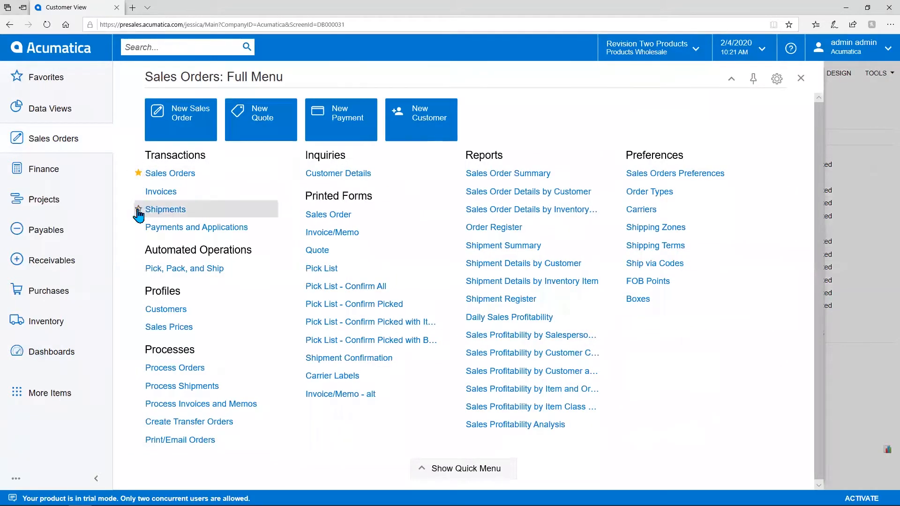
click(75, 81)
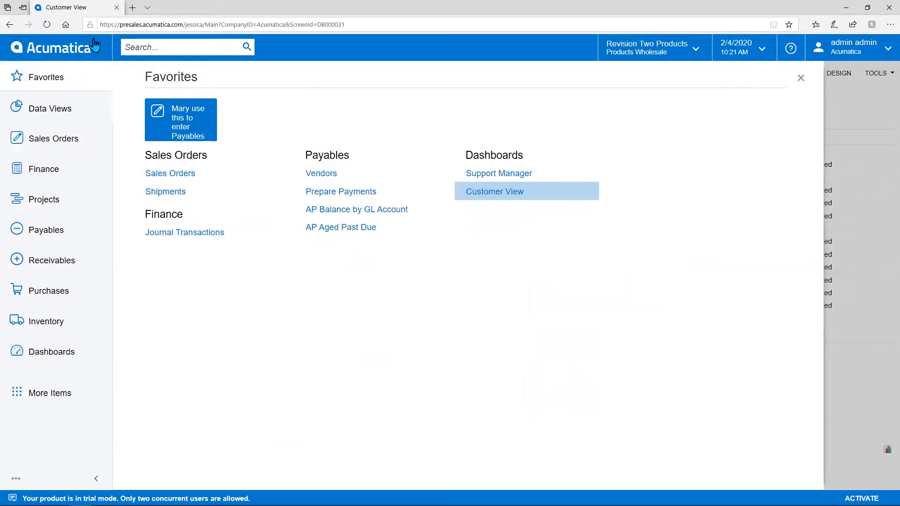
click(93, 48)
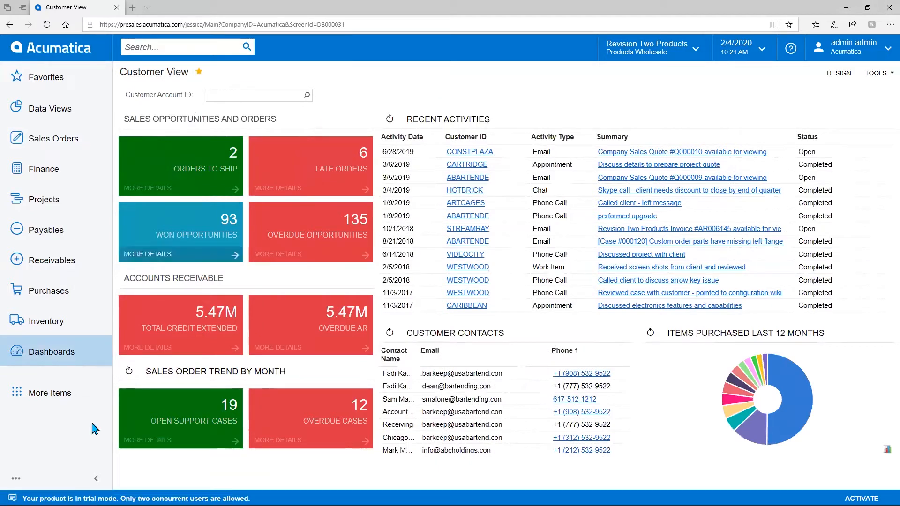
Step: Inspect the Orders to Ship details with the navigation pane collapsed, and return to the Customer View dashboard with the pane expanded
click(96, 482)
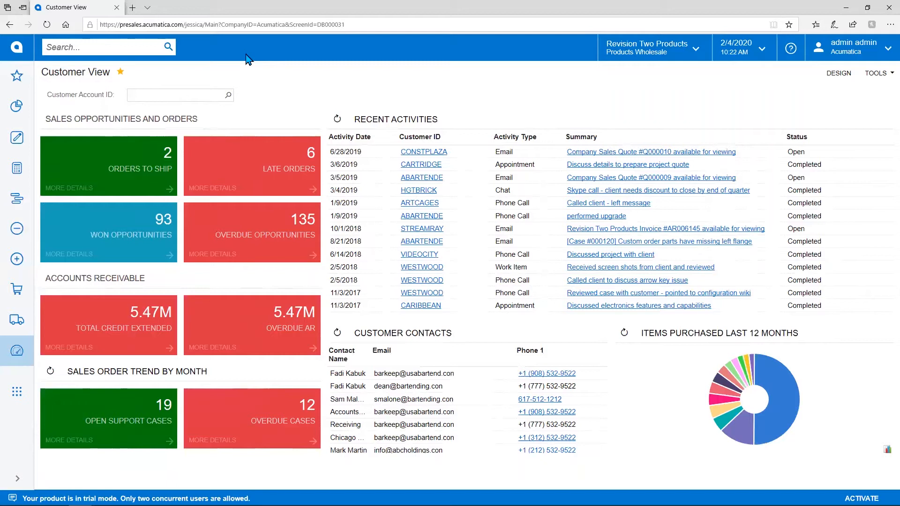
click(165, 161)
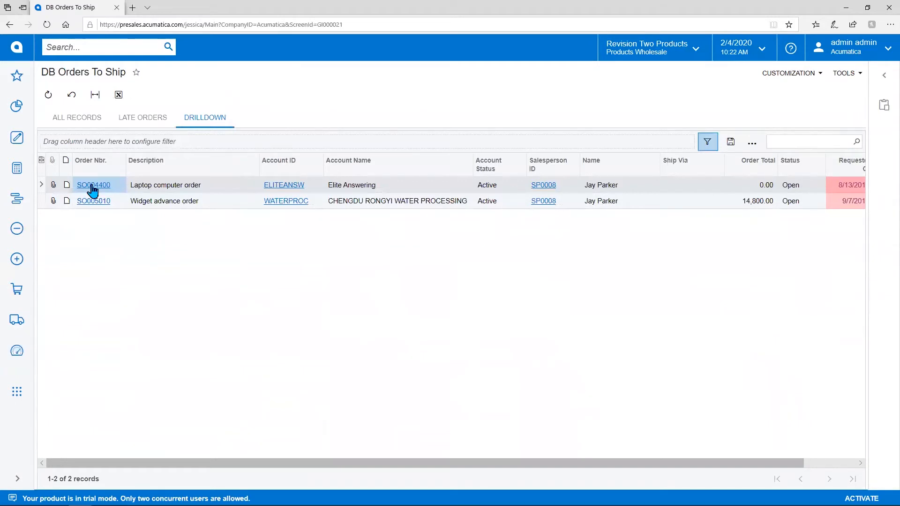
click(28, 55)
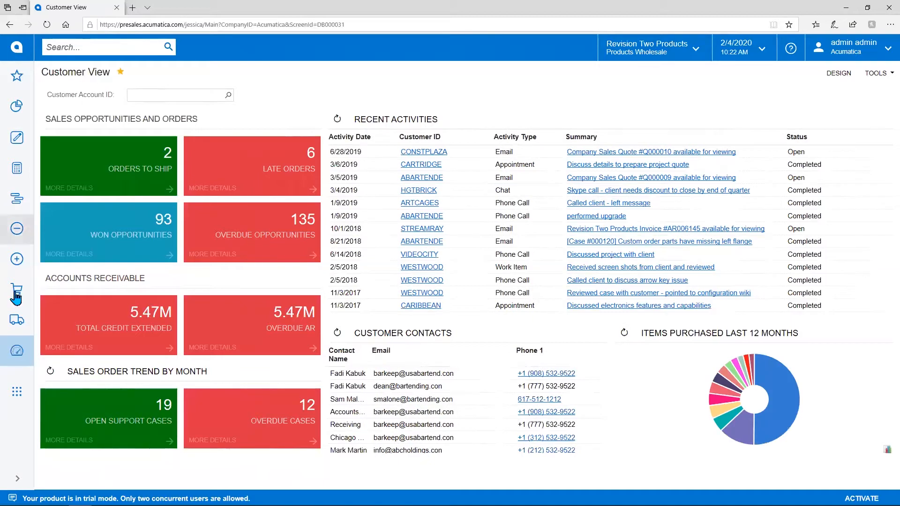
click(19, 479)
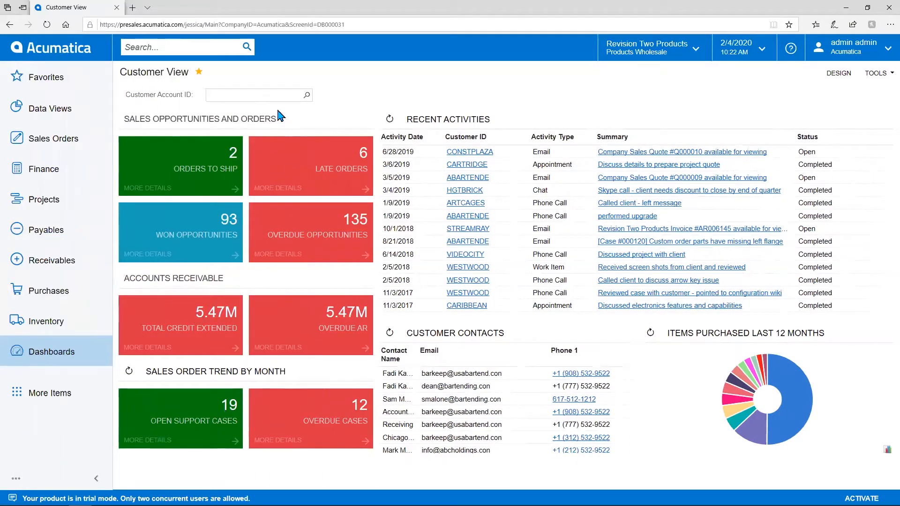
Step: Filter the Customer View dashboard to the customer account ABARTENDE
click(306, 96)
double_click(258, 177)
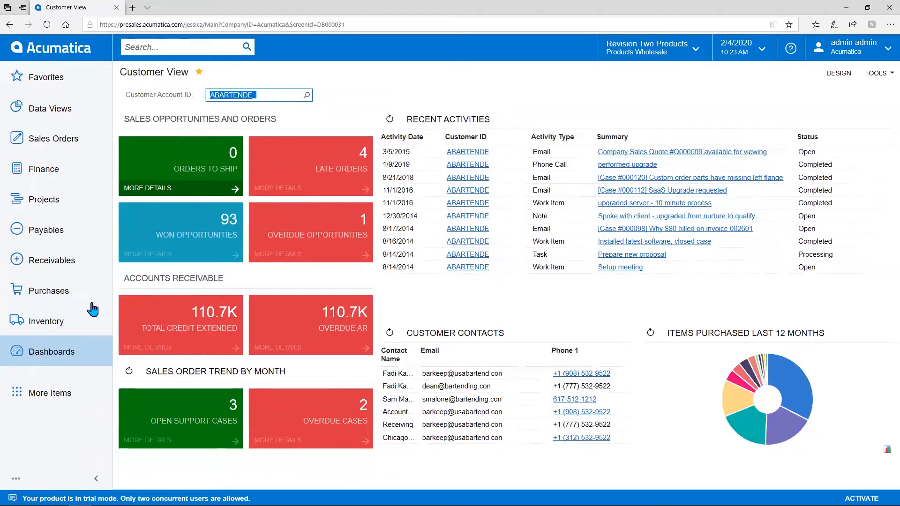
Step: View the Warehouse Manager dashboard from the Distribution group
click(61, 357)
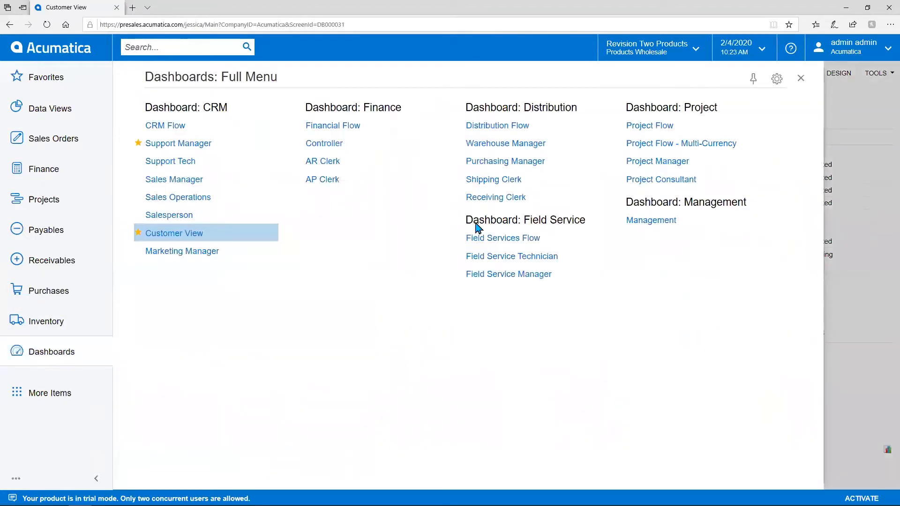
click(515, 143)
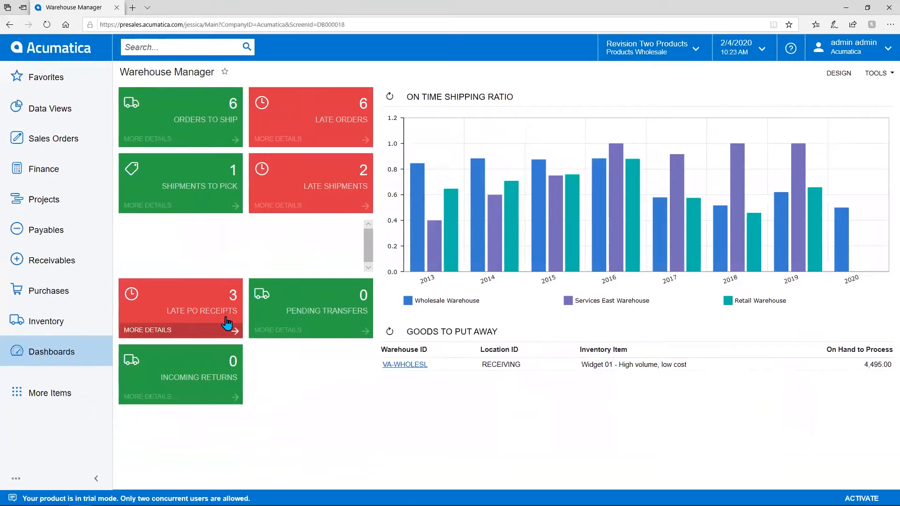
Step: Switch to the AP Clerk dashboard from the Finance group and collapse the navigation pane
click(68, 364)
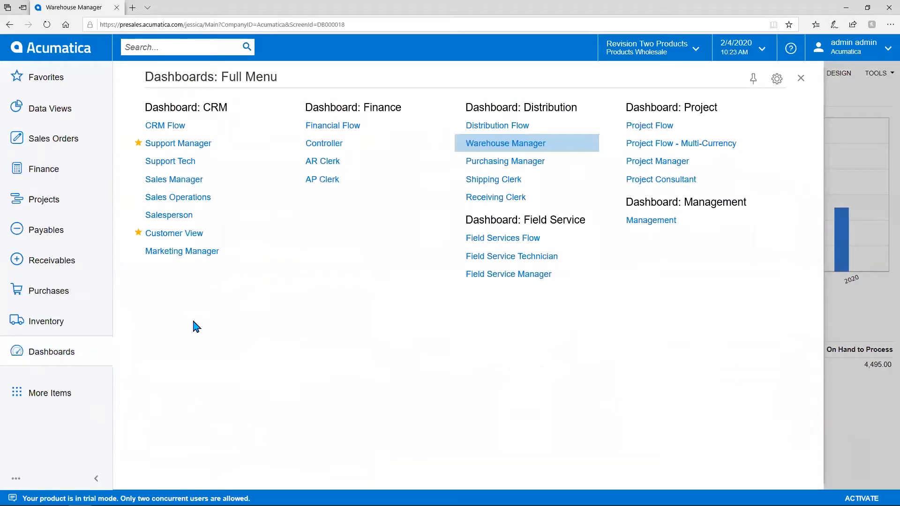
click(320, 180)
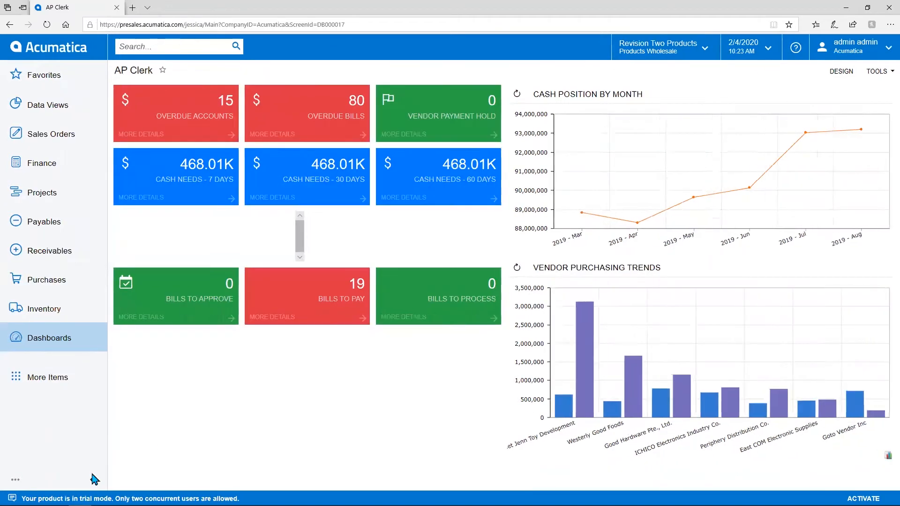
click(92, 479)
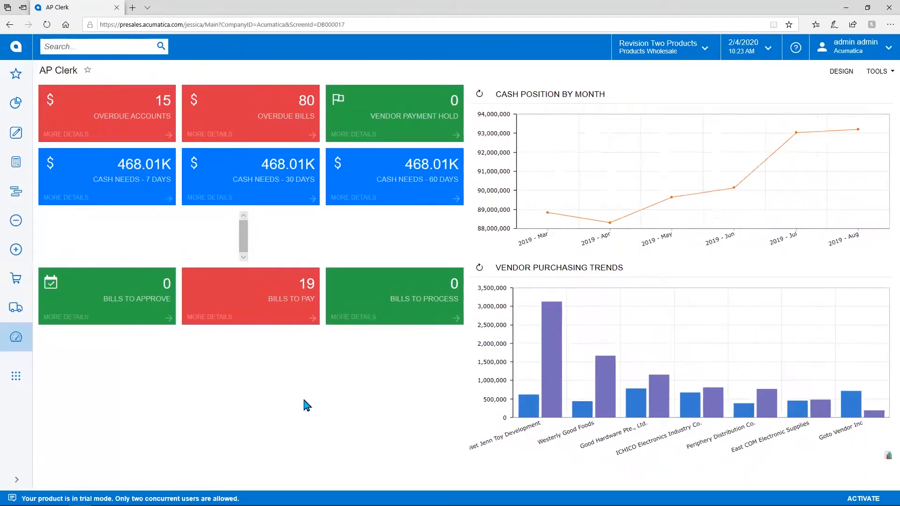
Step: Swap the Bills to Process and Bills to Approve tiles on the AP Clerk dashboard in design mode
click(836, 72)
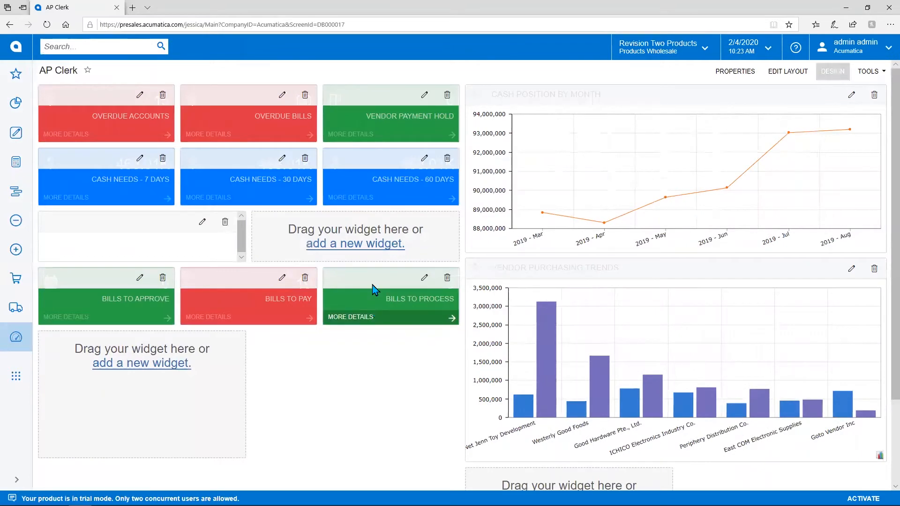
drag(334, 305, 126, 281)
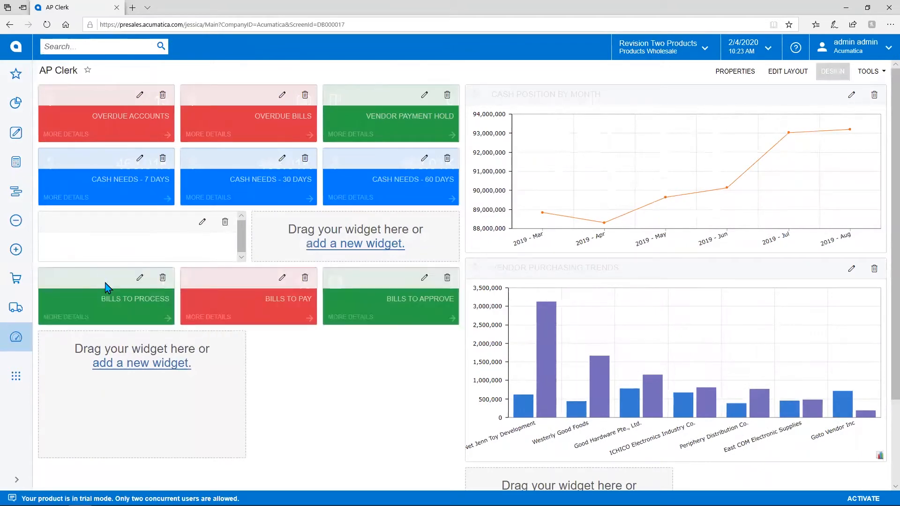
Step: Look through the widget types available for the empty dashboard area without adding one, and leave design mode
click(133, 364)
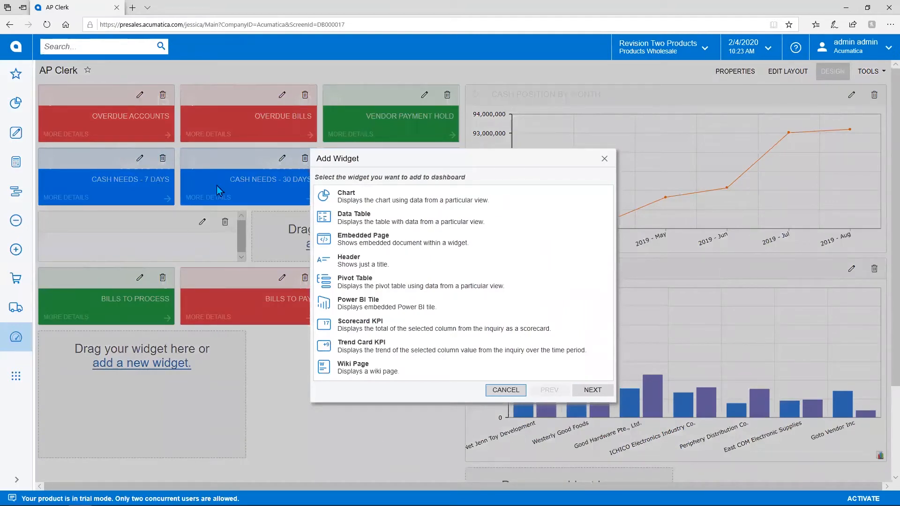
click(358, 283)
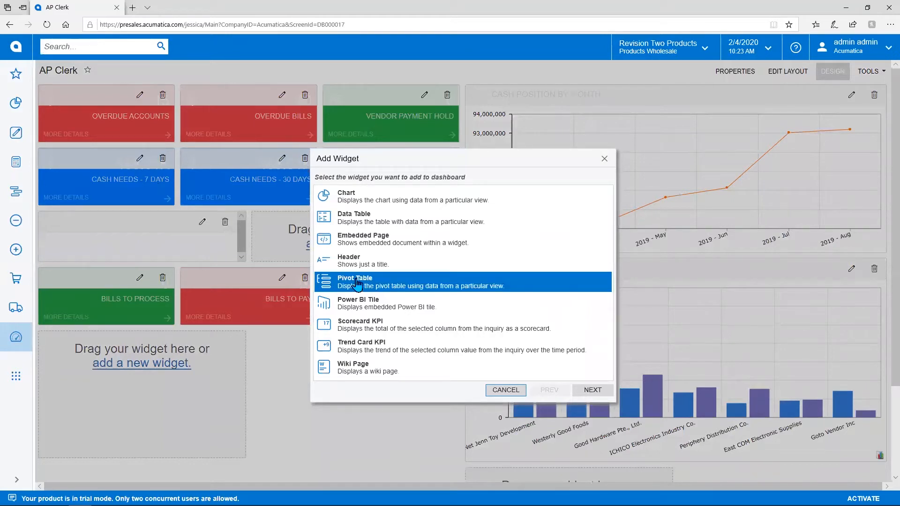
click(419, 243)
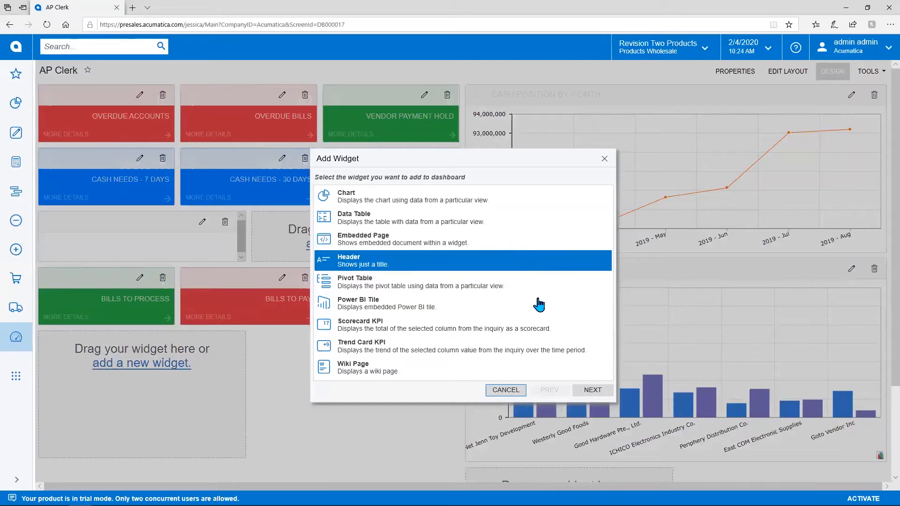
click(747, 127)
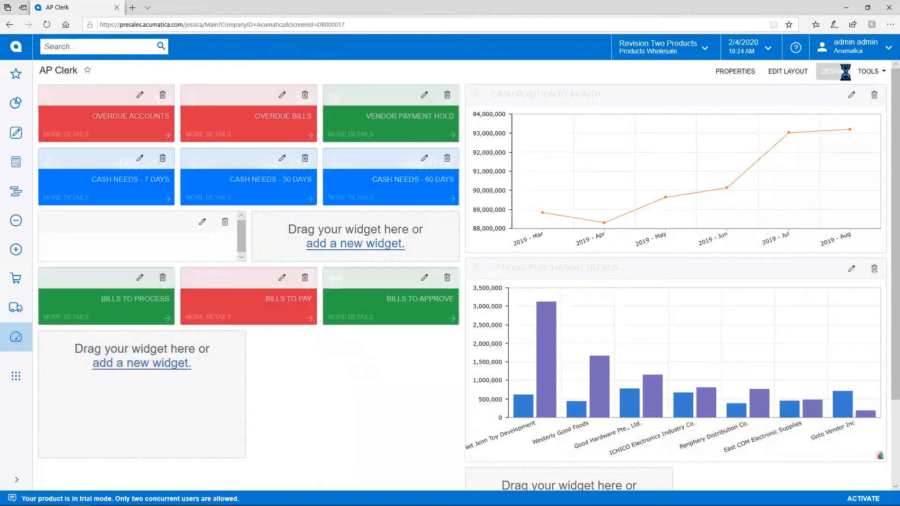
click(839, 71)
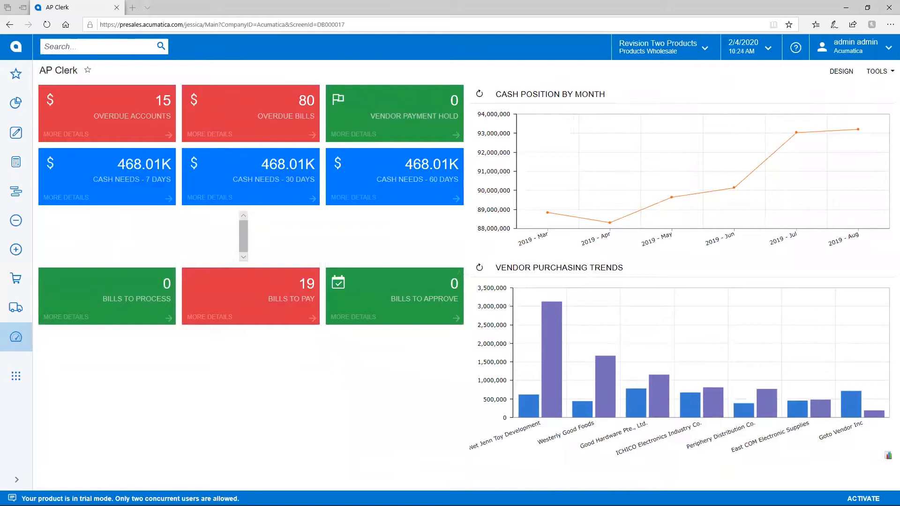
Step: Open the vendor summary behind the Overdue Accounts tile and filter all its records to Past Due greater than 10,000.00
click(167, 112)
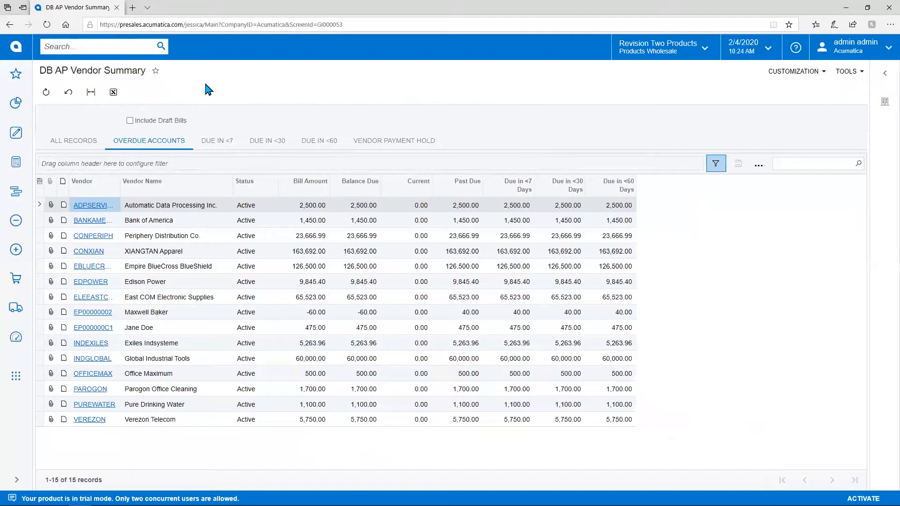
click(75, 141)
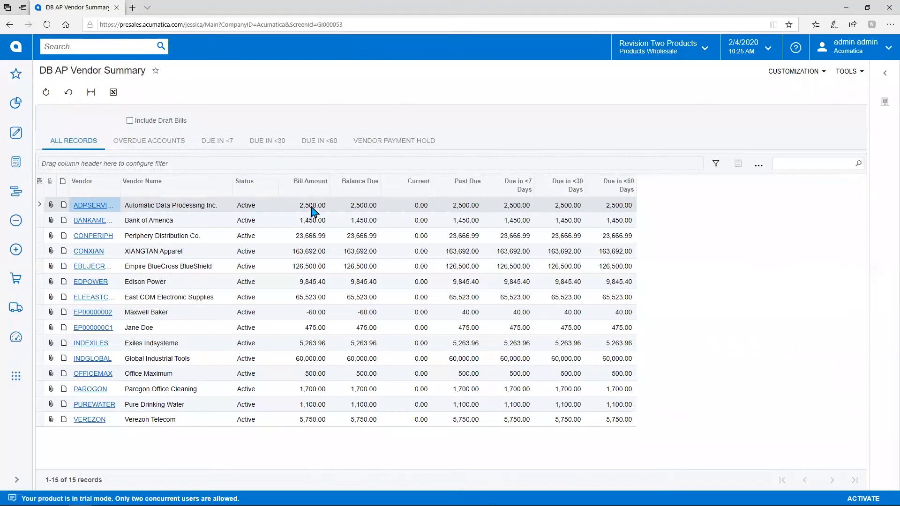
click(469, 186)
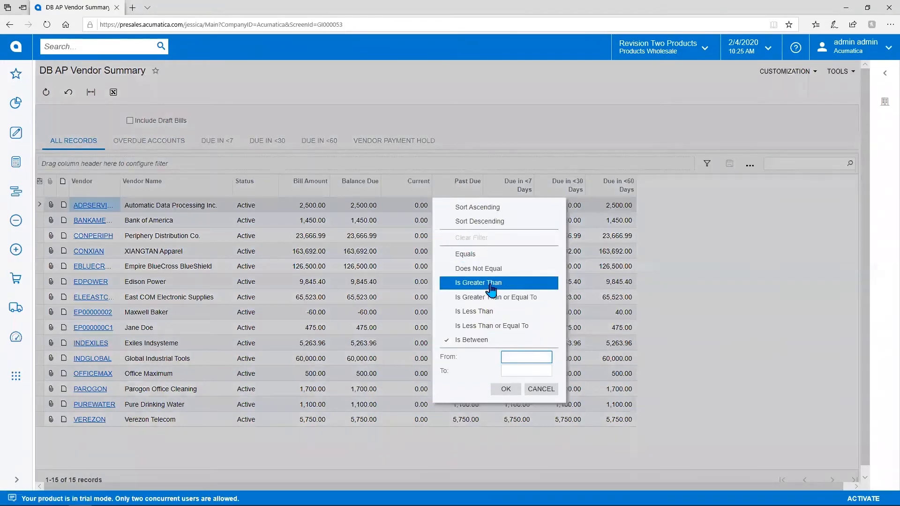
click(488, 284)
text(100000.00)
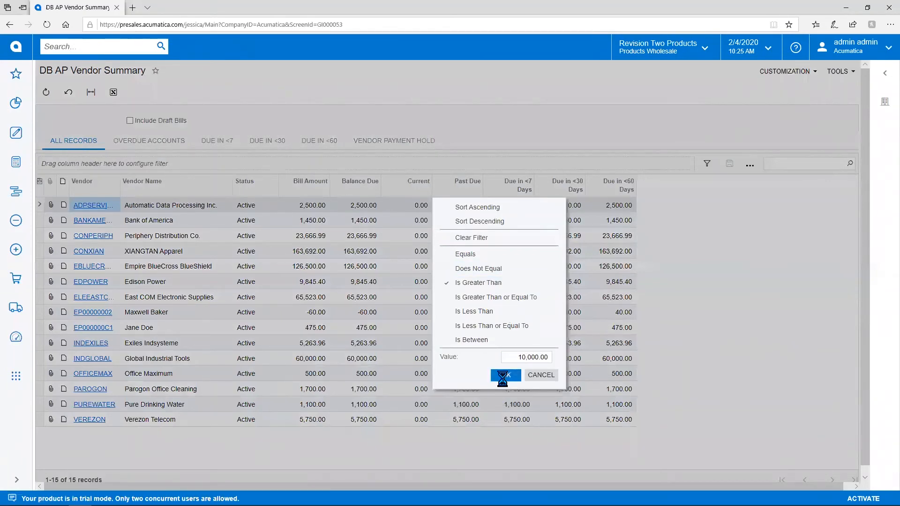
click(504, 376)
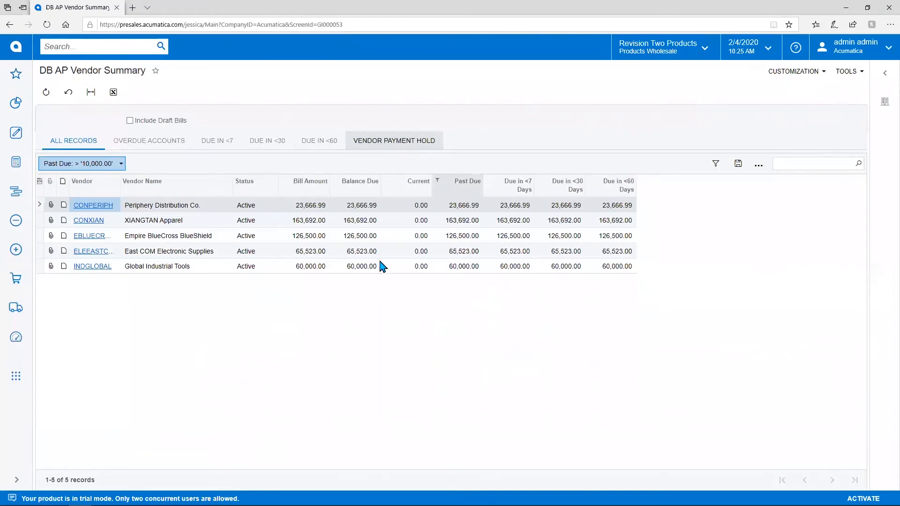
Step: Enlarge the page display and move the Past Due column in front of the Vendor column
key(ctrl+plus)
key(ctrl+plus)
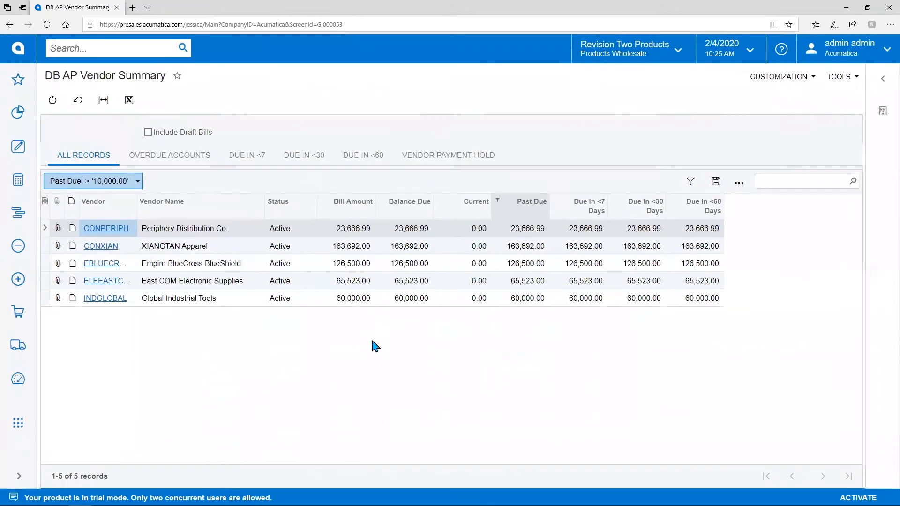
scroll(372, 341, up, 1)
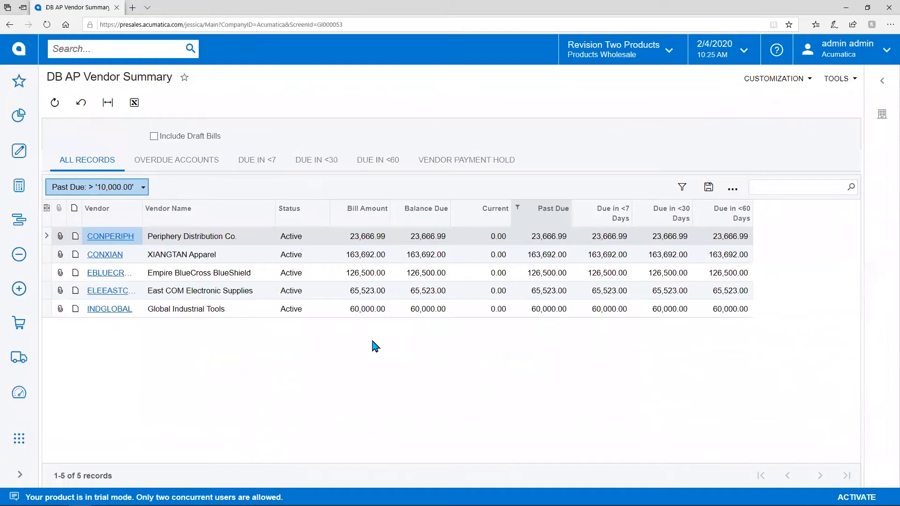
click(356, 221)
drag(555, 219, 72, 217)
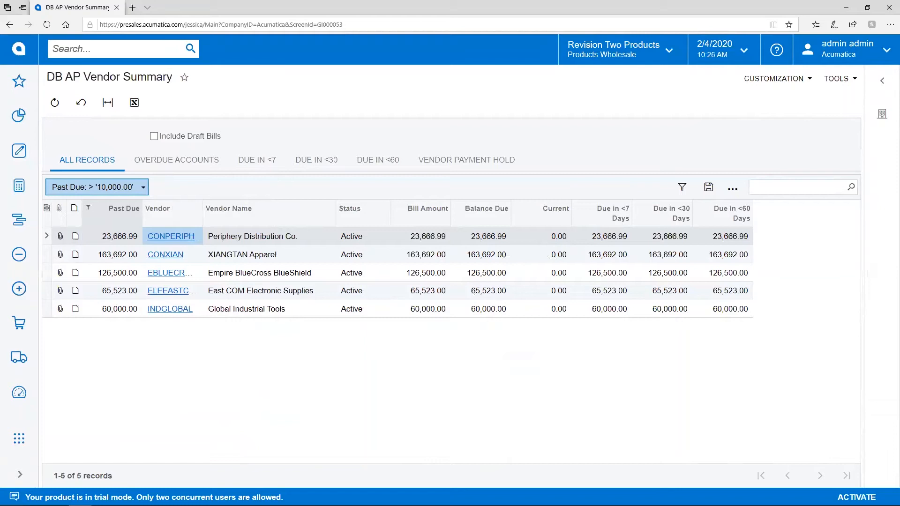
Step: Return to the Customer View home dashboard and keep the navigation pane collapsed
click(21, 474)
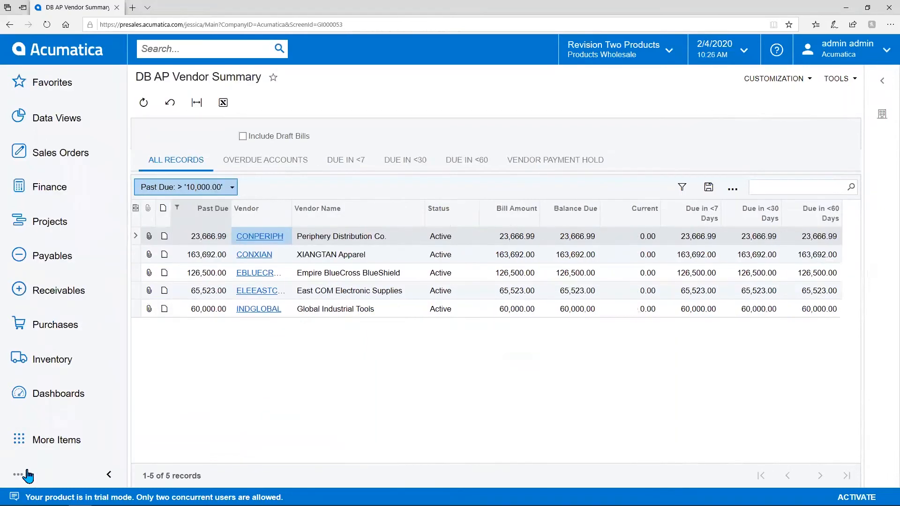
click(79, 60)
click(108, 474)
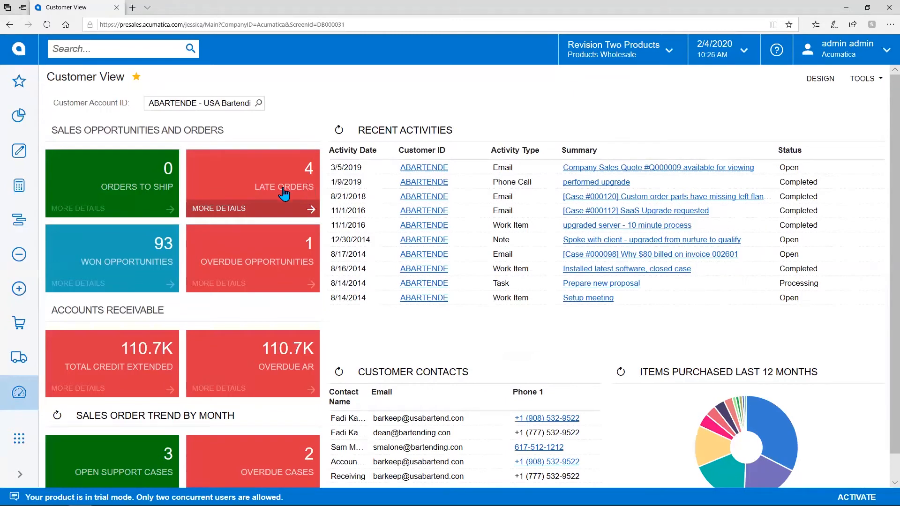
Step: Examine the Late Orders widget's properties in design mode without changing them, and leave design mode
click(815, 85)
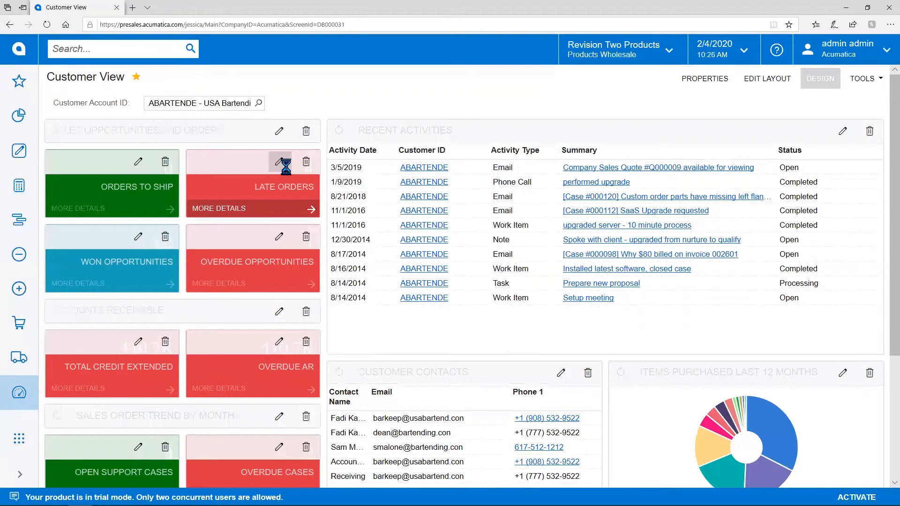
click(280, 163)
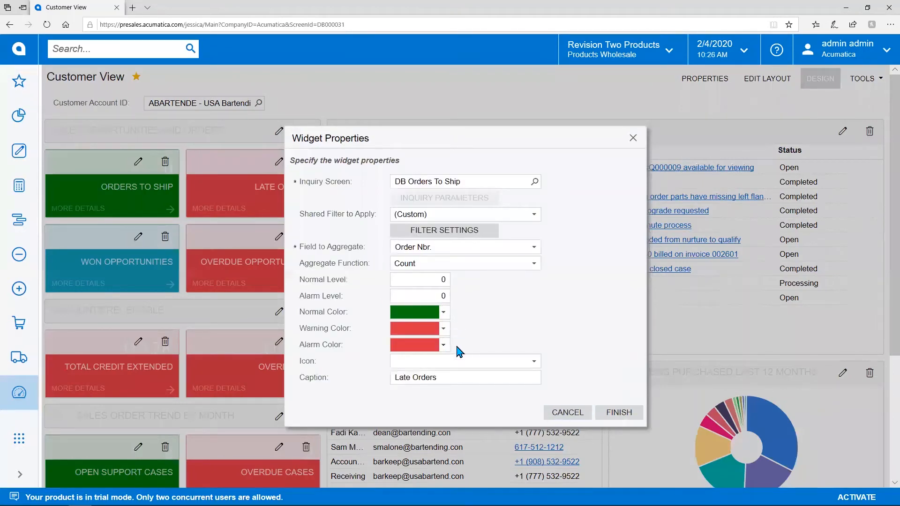
click(567, 414)
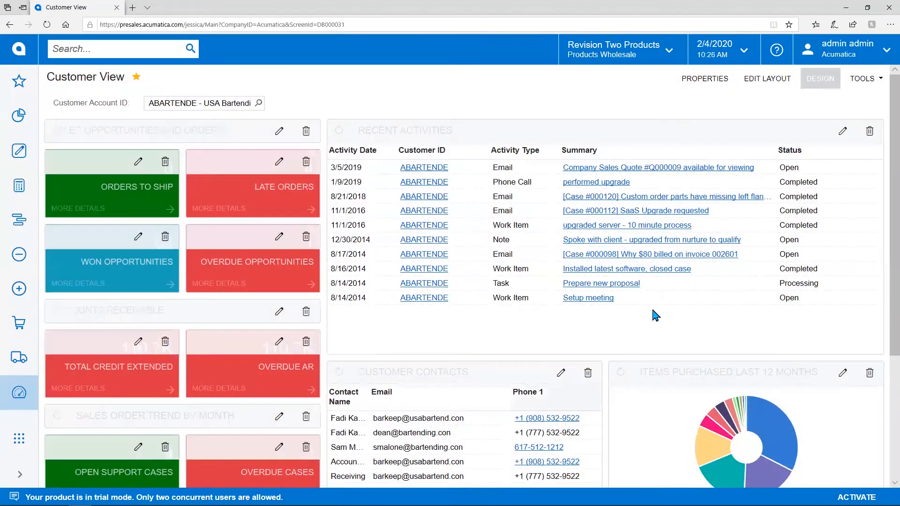
click(806, 89)
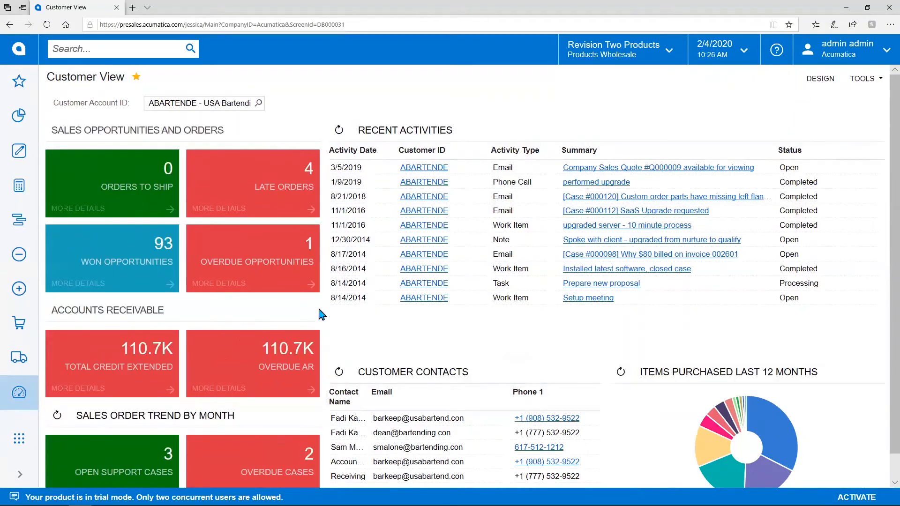
Step: Drill into the Won Opportunities tile and show all opportunity records to view their color highlighting
click(166, 257)
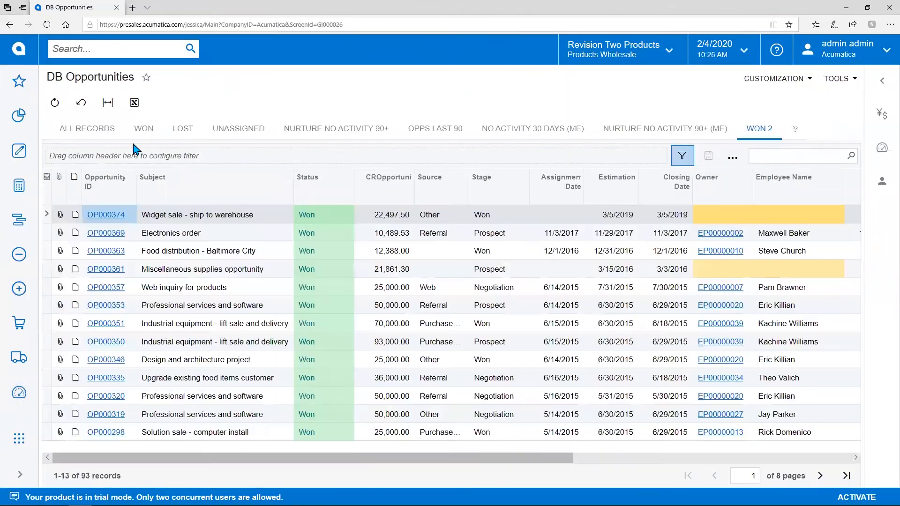
click(103, 136)
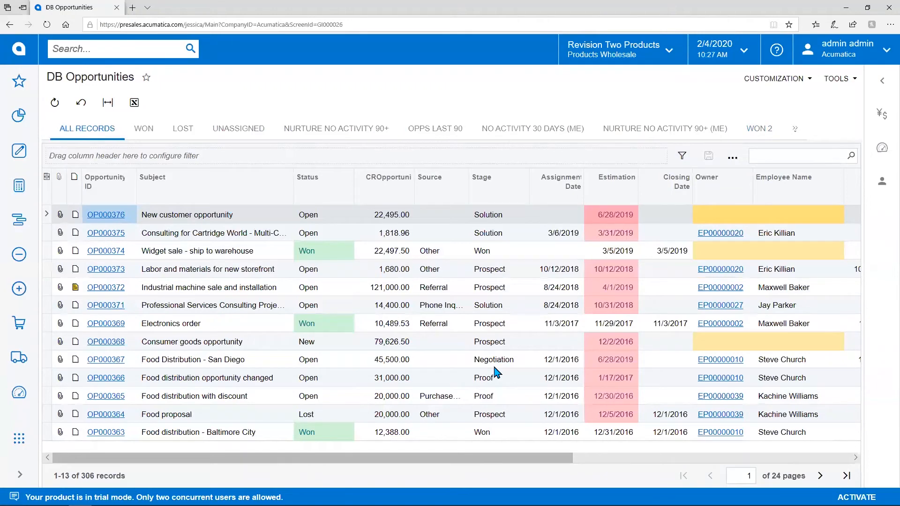
Step: Go back to the Customer View home dashboard from the opportunities list and expand the navigation pane
click(24, 62)
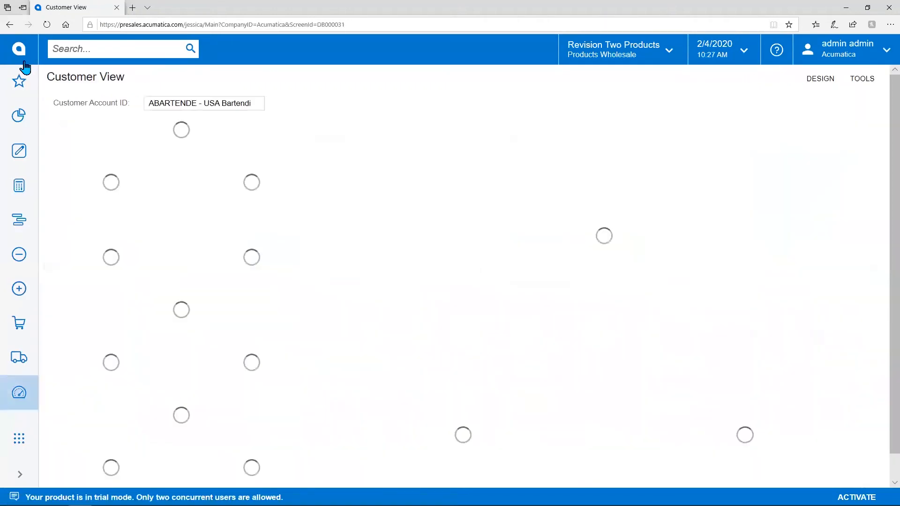
click(19, 475)
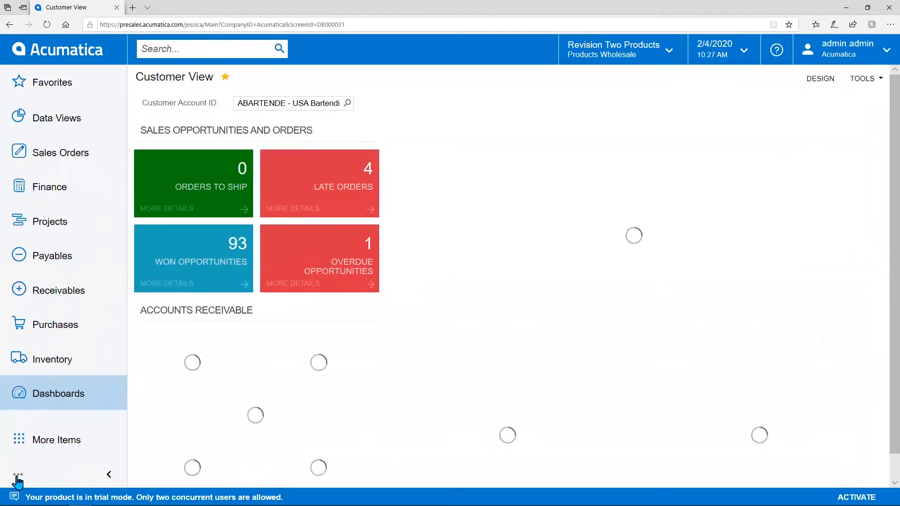